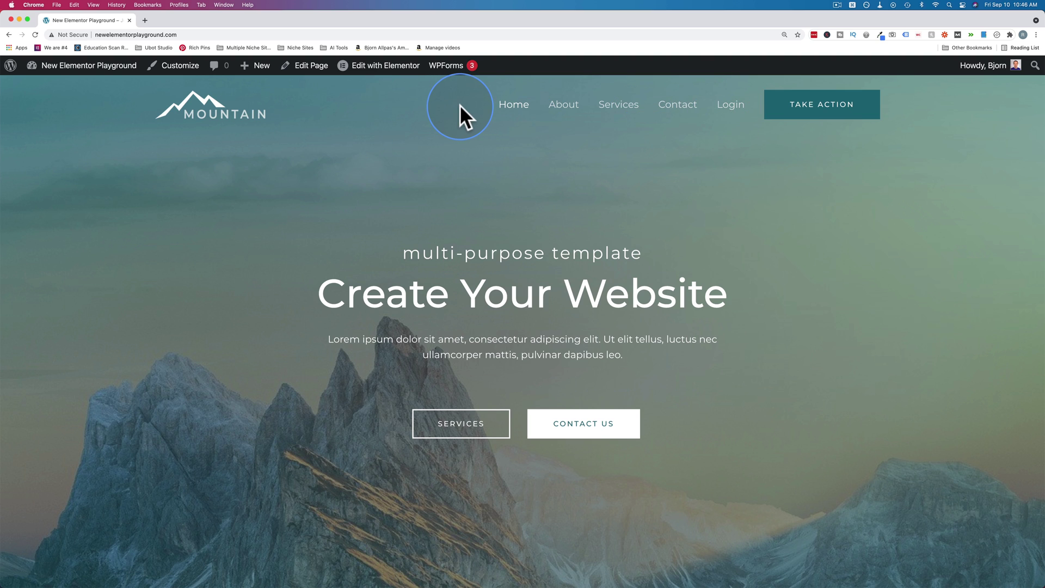
Step: Check the site as a logged-out visitor in a private browsing window
key("super+shift+n")
type("newelementorplayground.com")
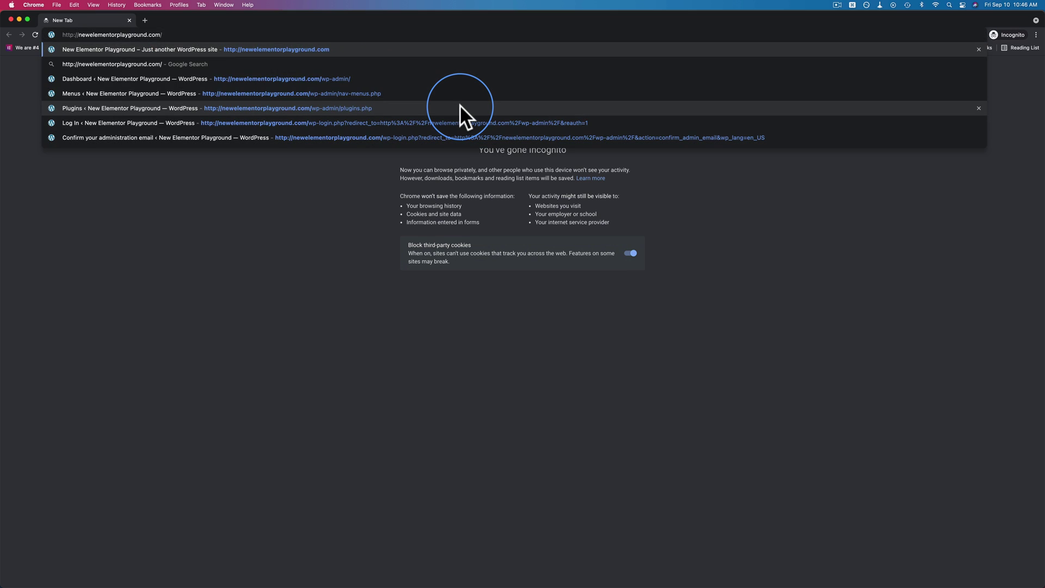
key("Return")
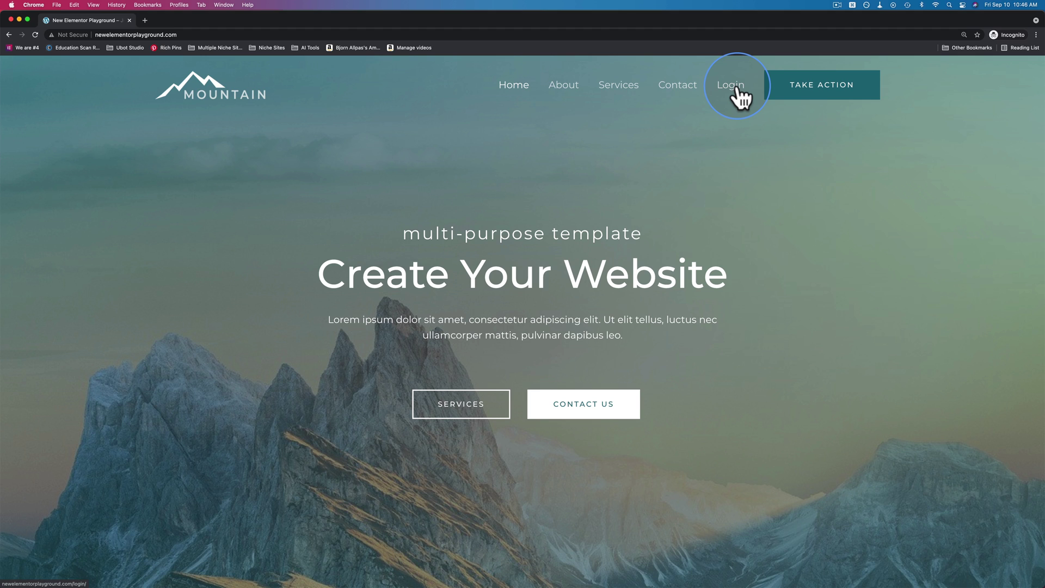
key("super+grave")
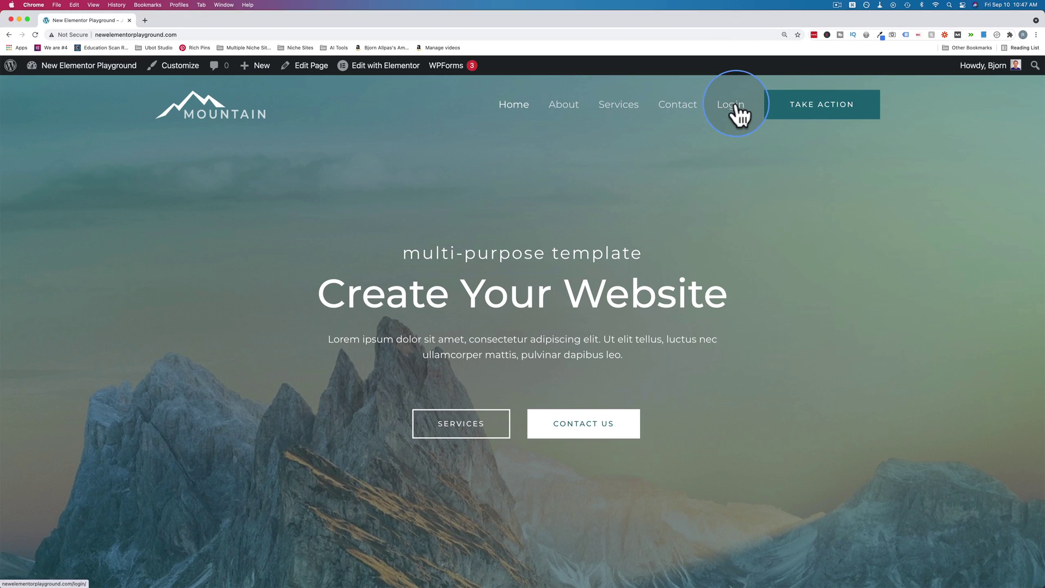
Step: Search the Plugins > Add New directory for 'login logout'
mouse_move(38, 65)
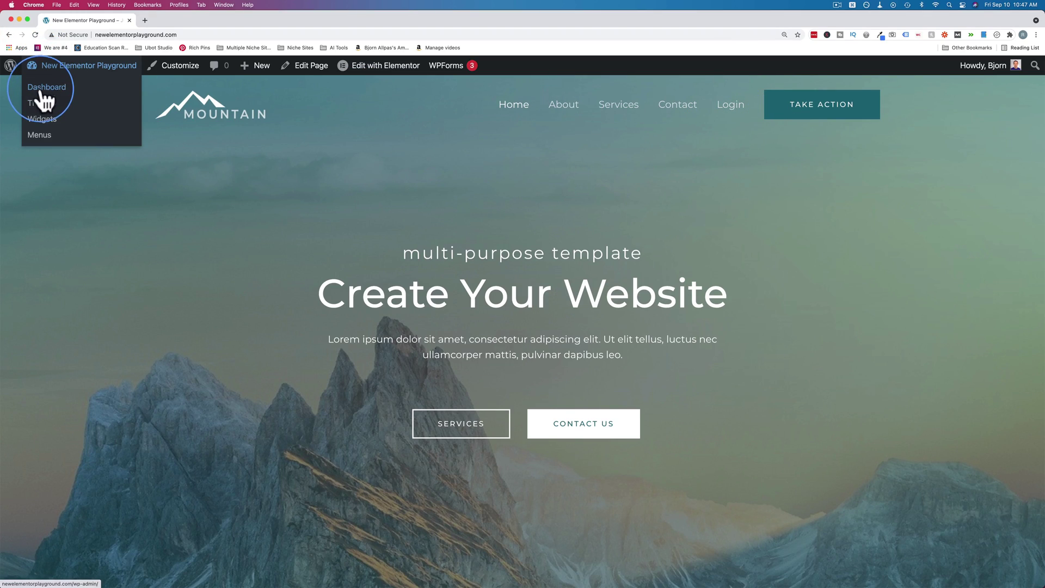
left_click(42, 90)
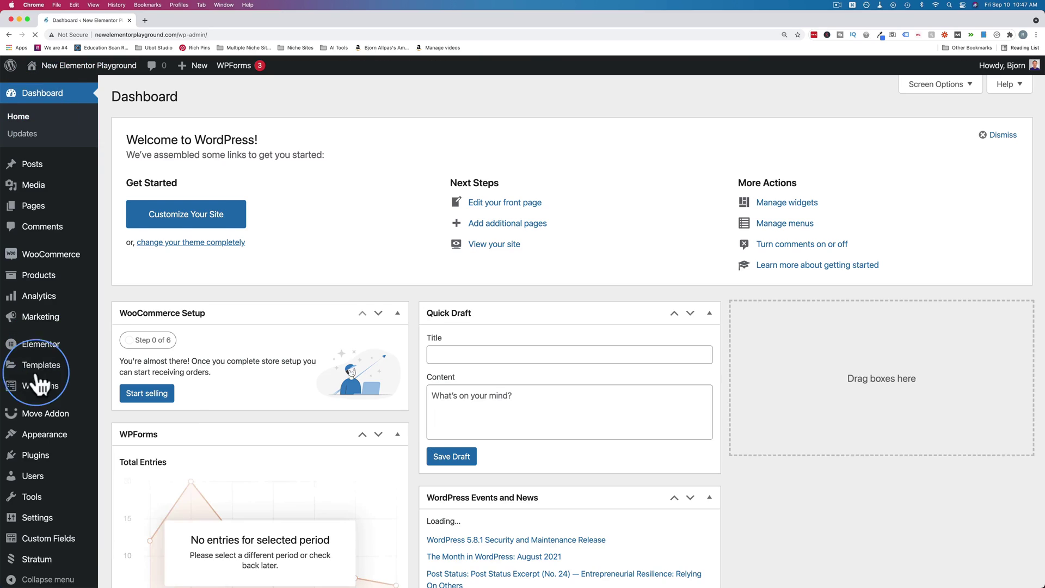
mouse_move(37, 381)
mouse_move(43, 444)
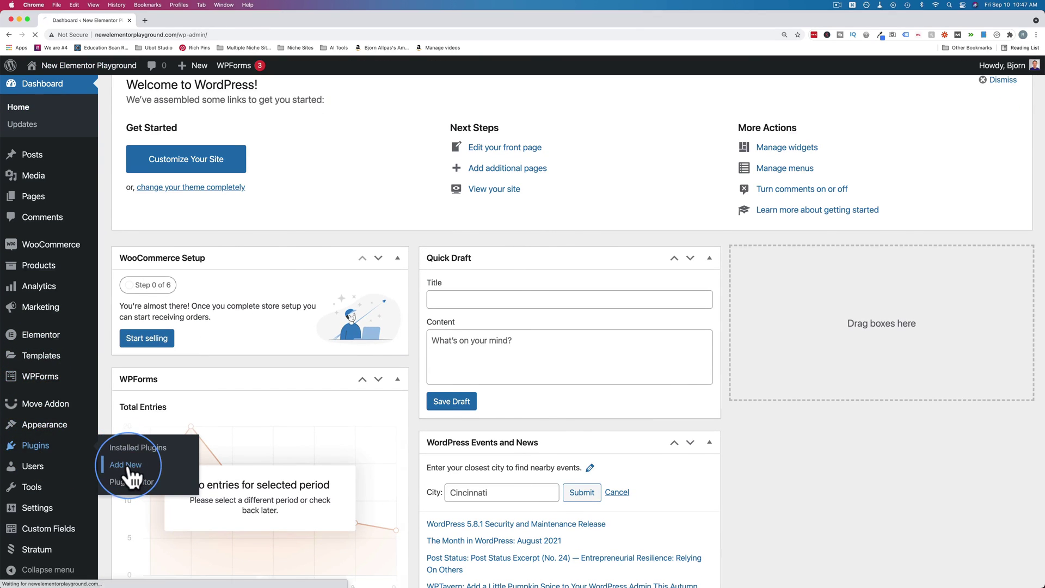
left_click(128, 466)
left_click(879, 137)
type("login lou")
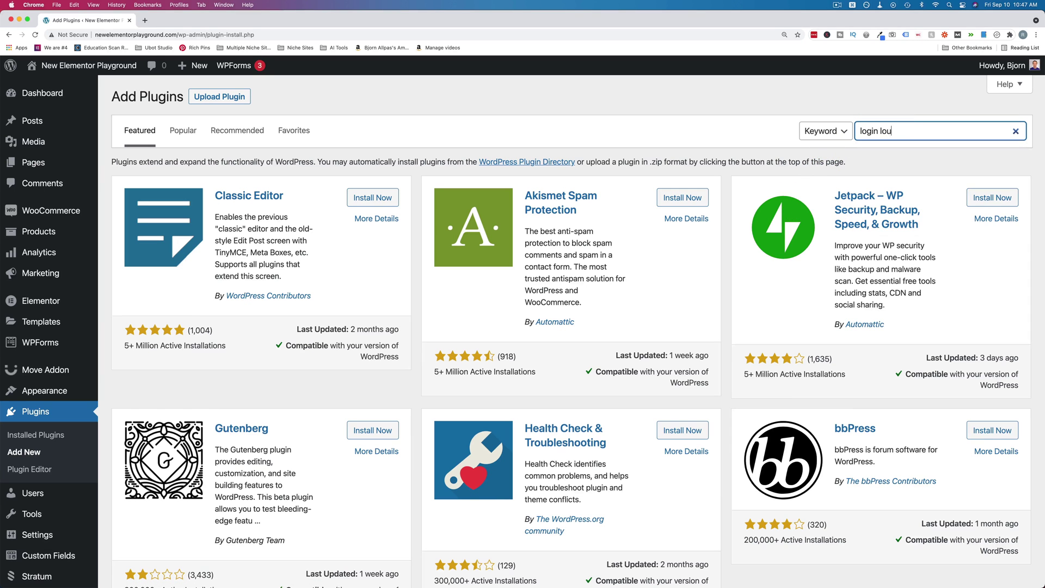
key("BackSpace")
type("gout")
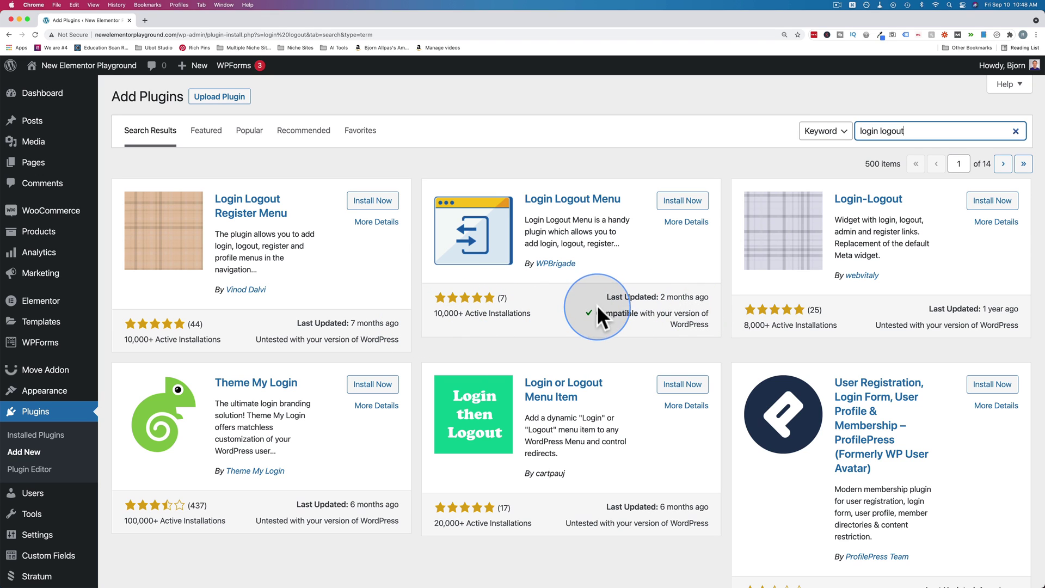
Step: Install the Login Logout Menu plugin from the search results
left_click_drag(596, 305, 710, 322)
left_click(699, 271)
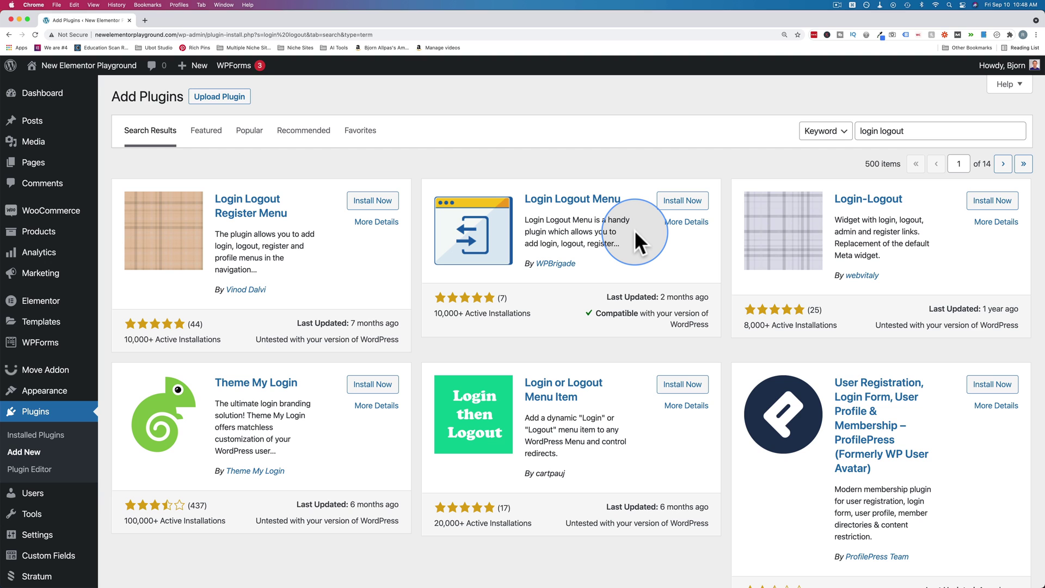
left_click(696, 204)
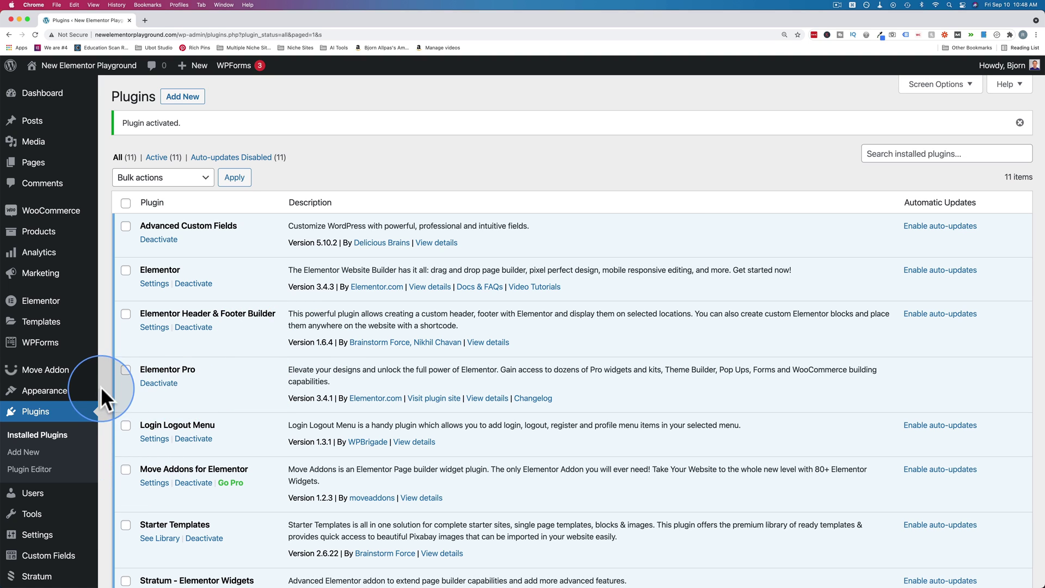
Step: In Appearance > Menus, expand the Login Logout Menu panel and check 'Log In | Log Out'
mouse_move(60, 391)
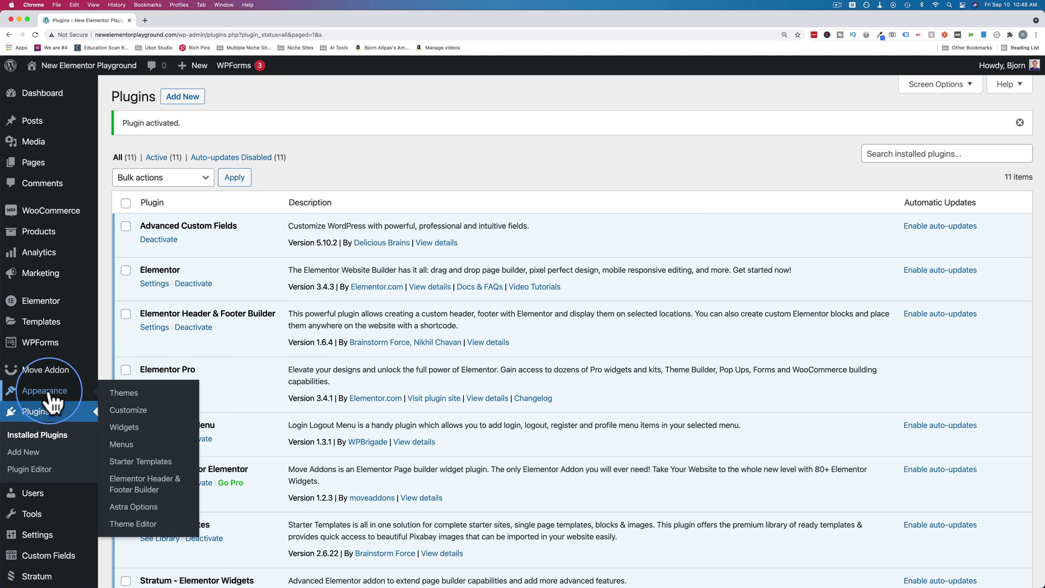
left_click(121, 445)
scroll(110, 384, "down", 4)
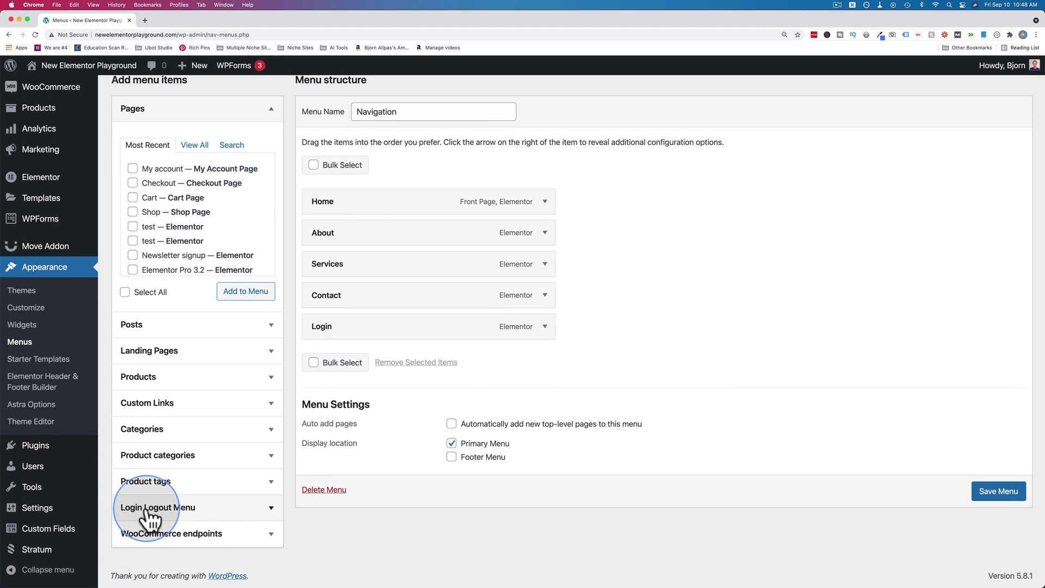
left_click(262, 510)
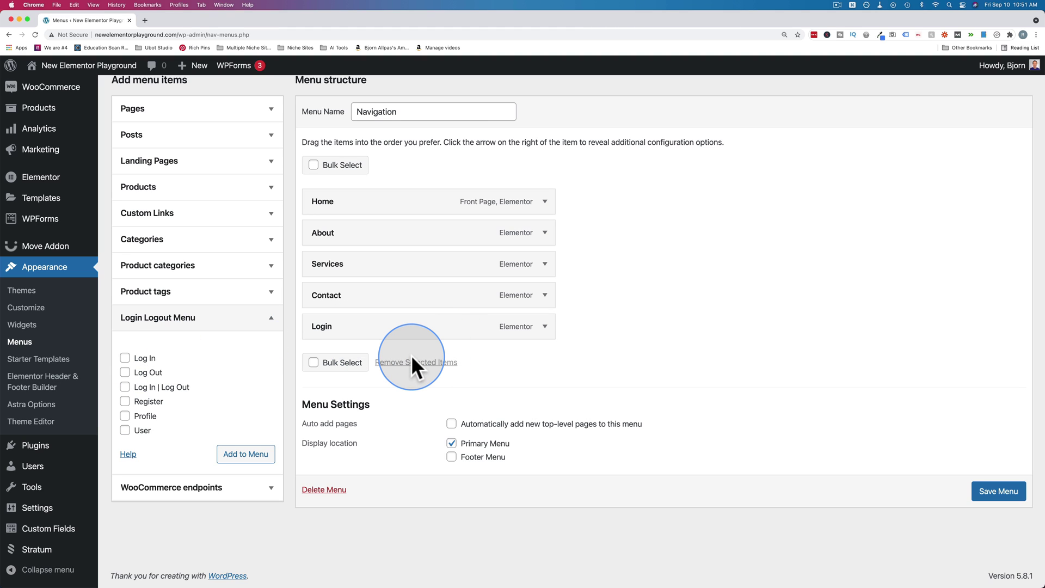
left_click(124, 387)
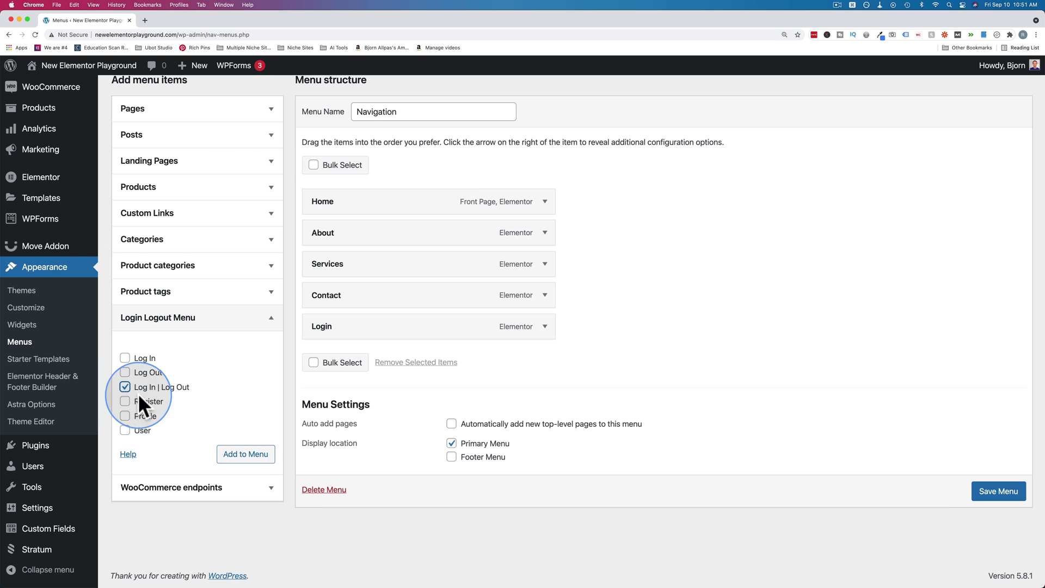
Step: Add the Log In | Log Out item to the Navigation menu and expand its settings
left_click(244, 455)
left_click(545, 355)
scroll(378, 391, "down", 1)
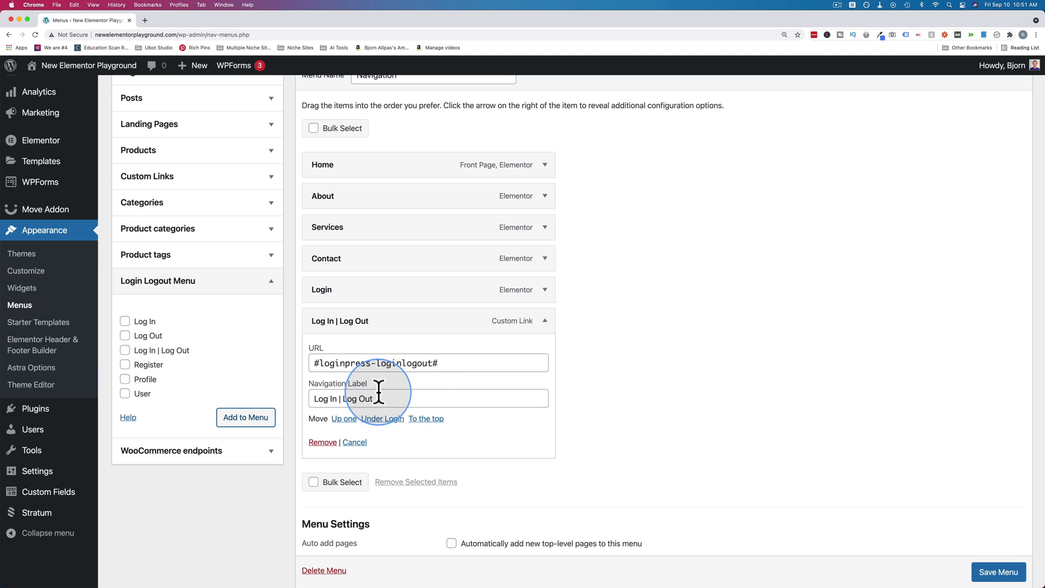
left_click_drag(457, 363, 283, 361)
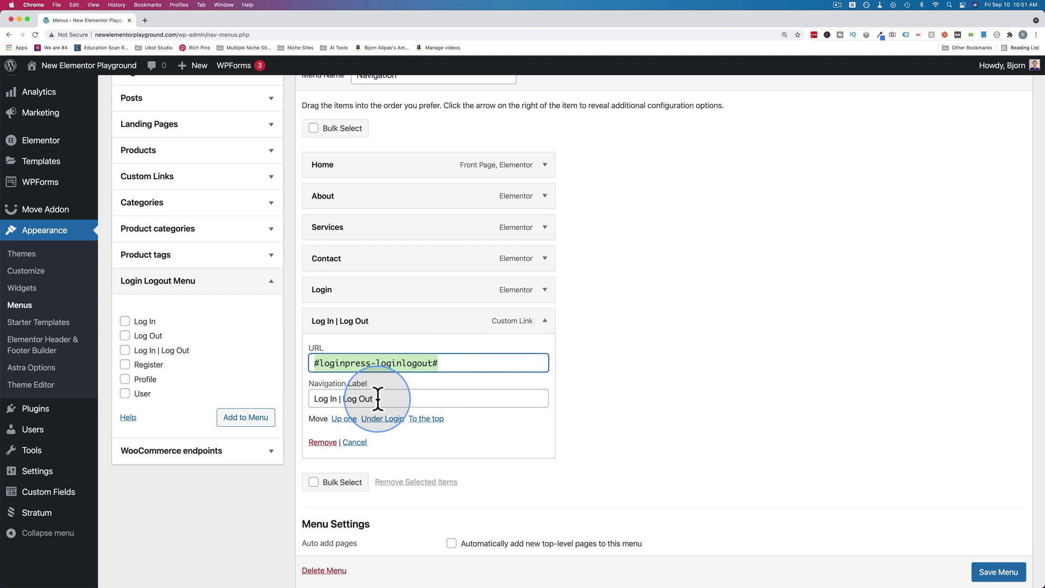
Step: Correct the item's navigation label to 'Log In | Log Out' and save the menu
left_click(331, 398)
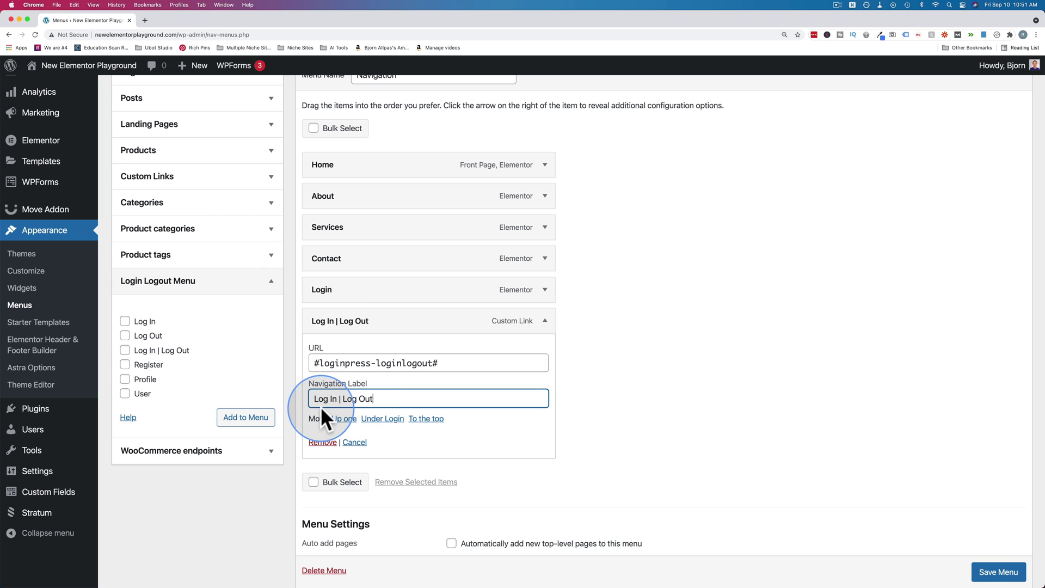
left_click_drag(343, 399, 376, 399)
left_click(335, 404)
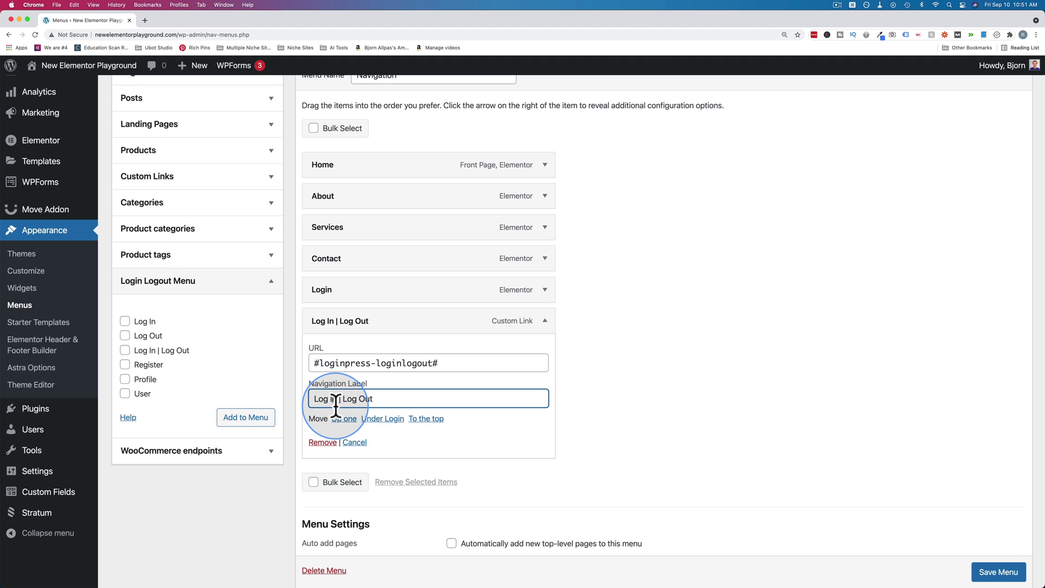
key("BackSpace")
key("BackSpace")
type("in")
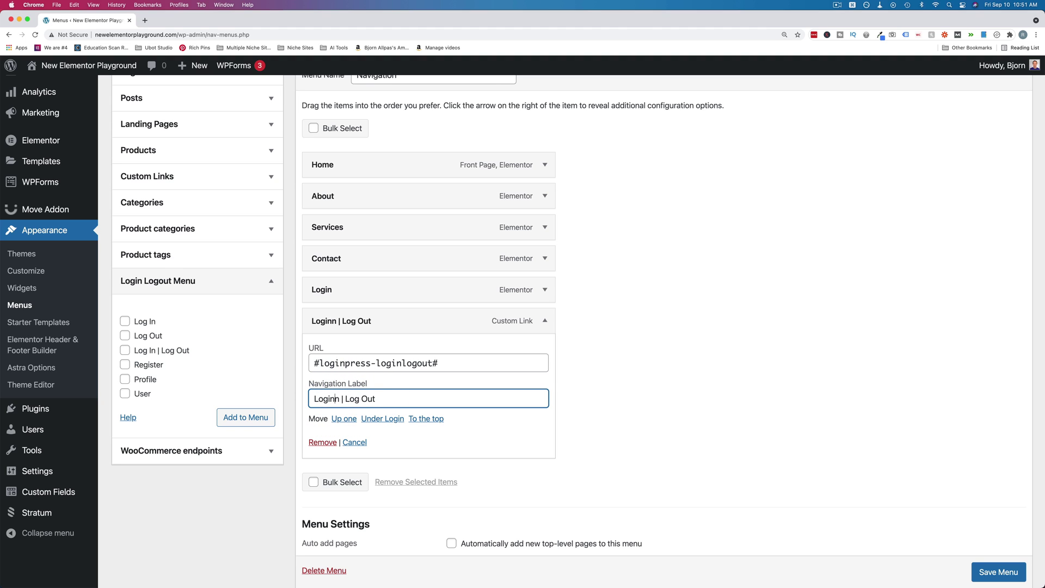
key("Delete")
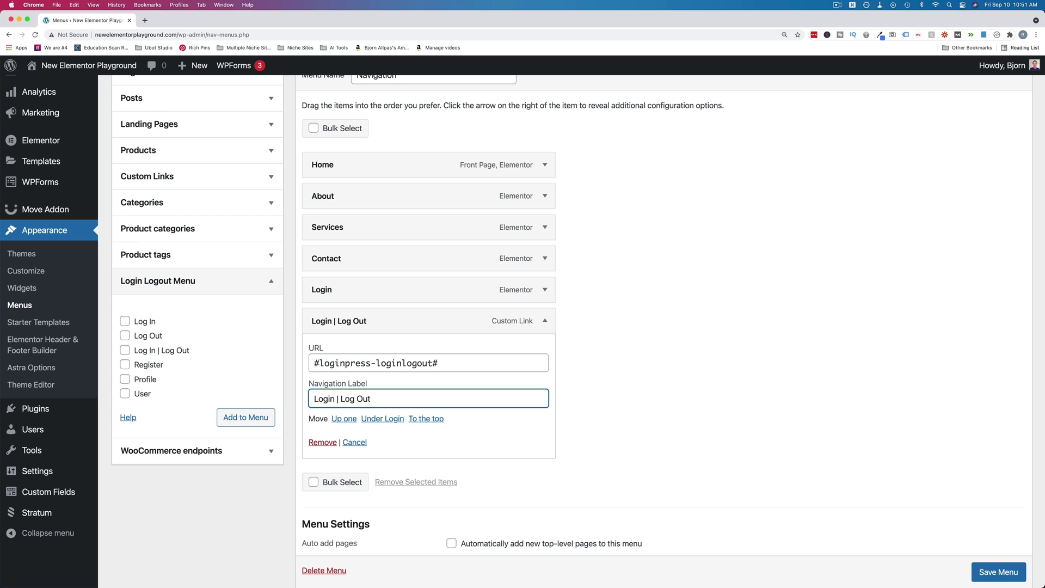
left_click(332, 399)
key("BackSpace")
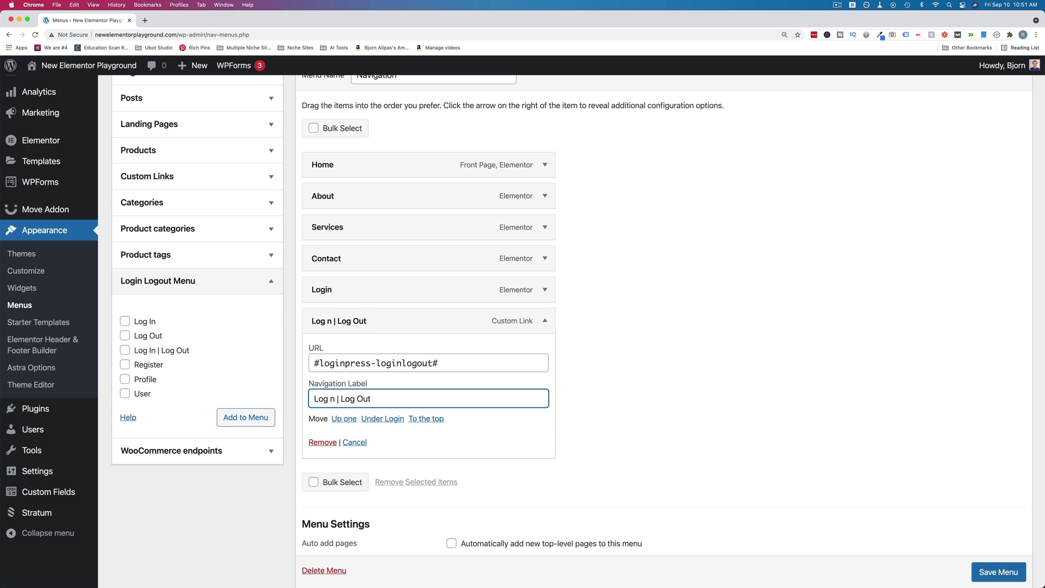
type("I")
left_click(586, 464)
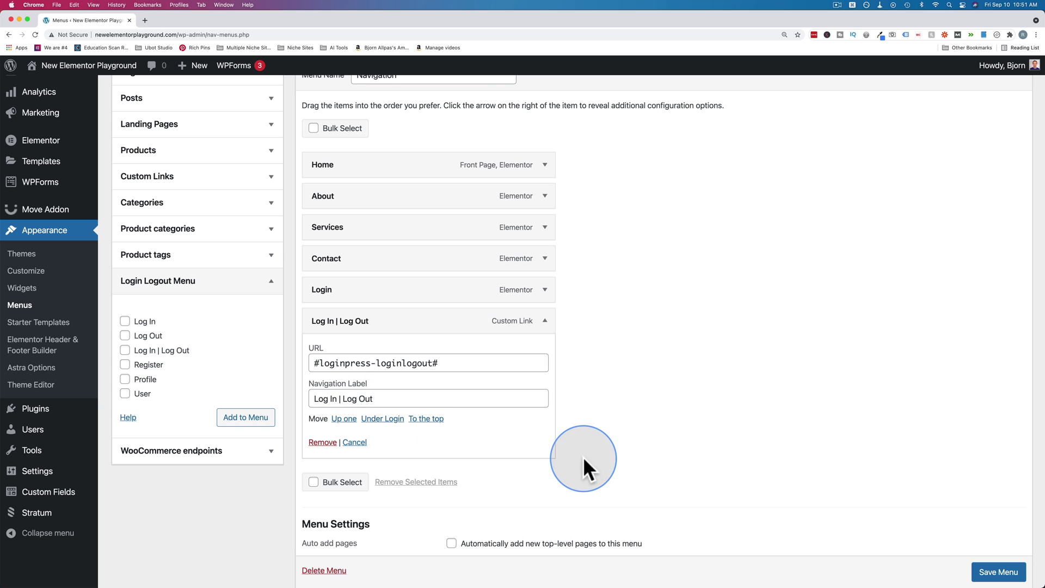
left_click(992, 573)
Step: Open the live site and load its address in a private browsing window
mouse_move(87, 68)
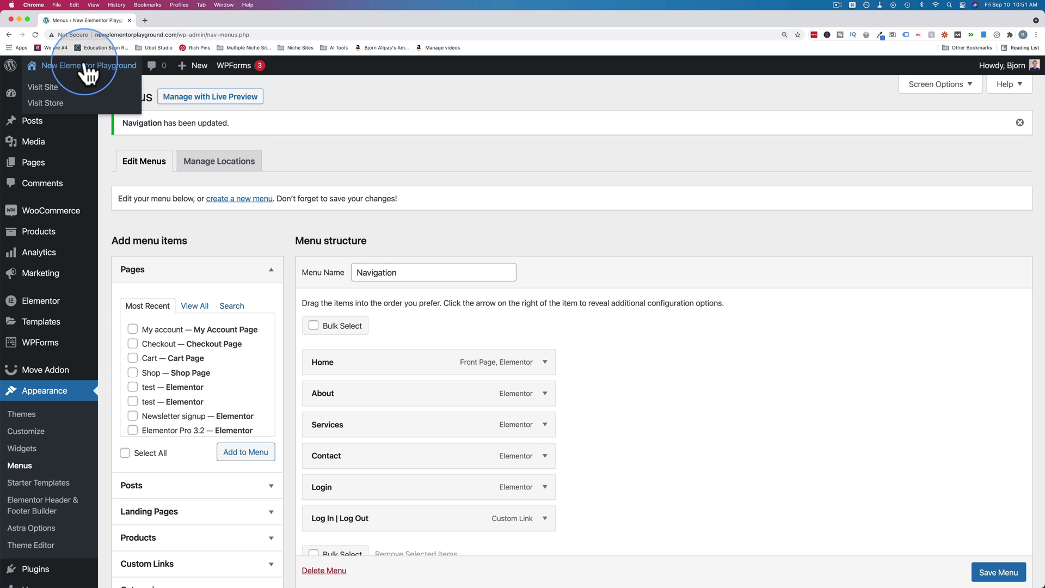
left_click(45, 88)
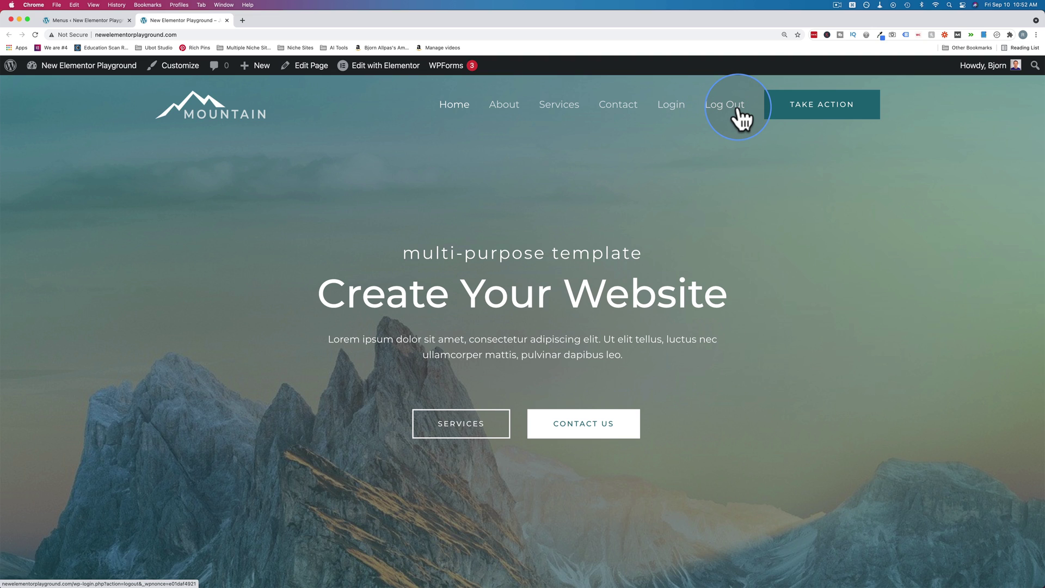
left_click(446, 33)
key("super+c")
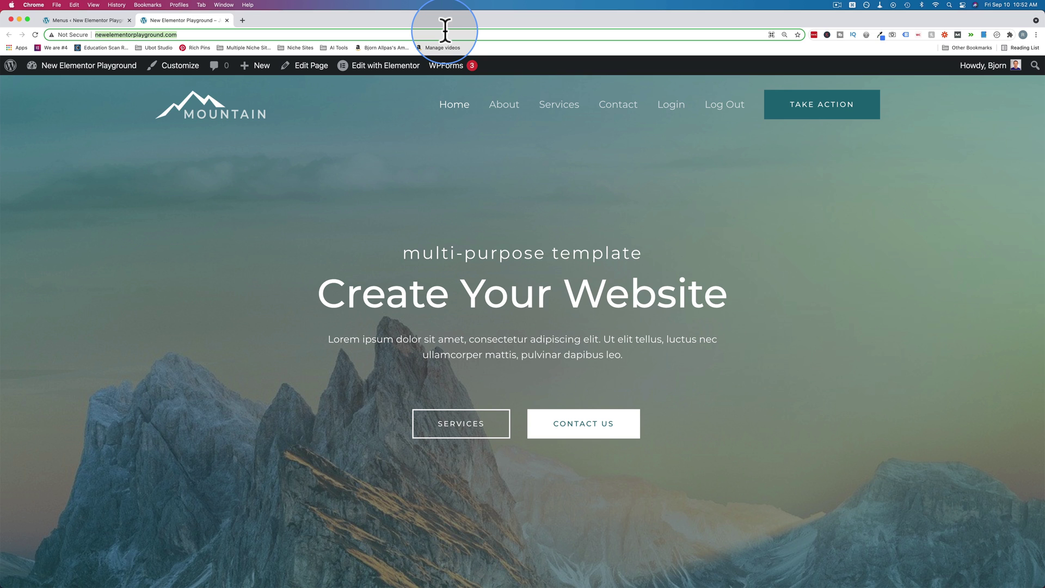
key("super+shift+n")
key("super+v")
key("Return")
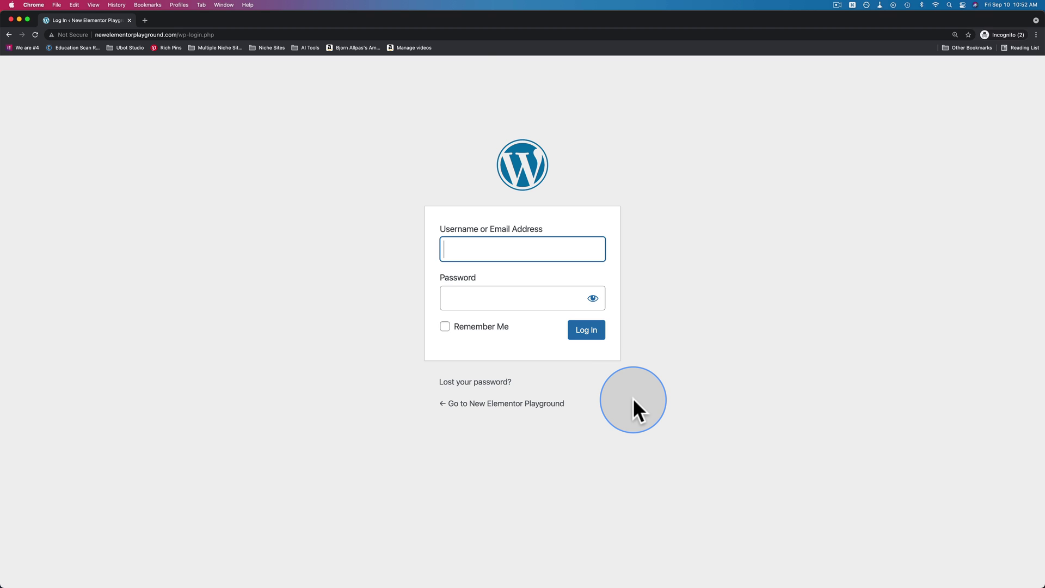
Step: Log out through the Log Out link in the live site's menu
key("super+grave")
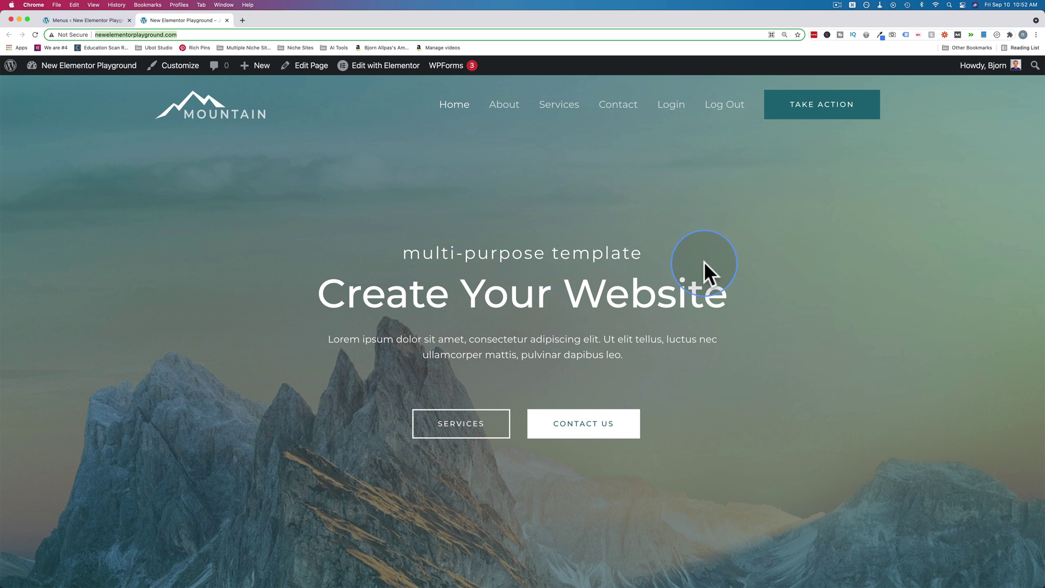
left_click(714, 111)
left_click(462, 302)
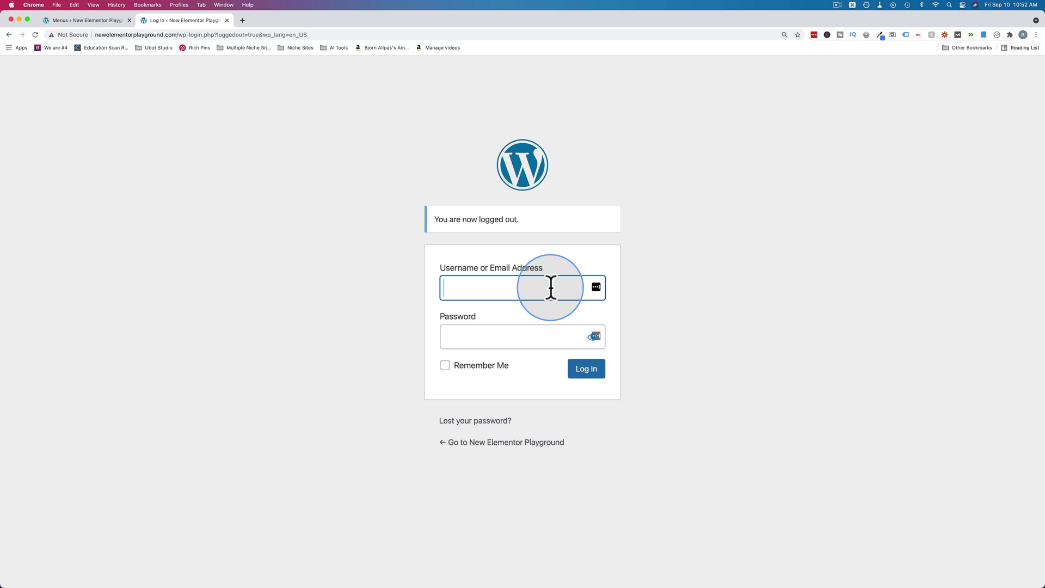
Step: Log back in with the admin username and password
type("Bjorn")
key("Tab")
type("•••••••")
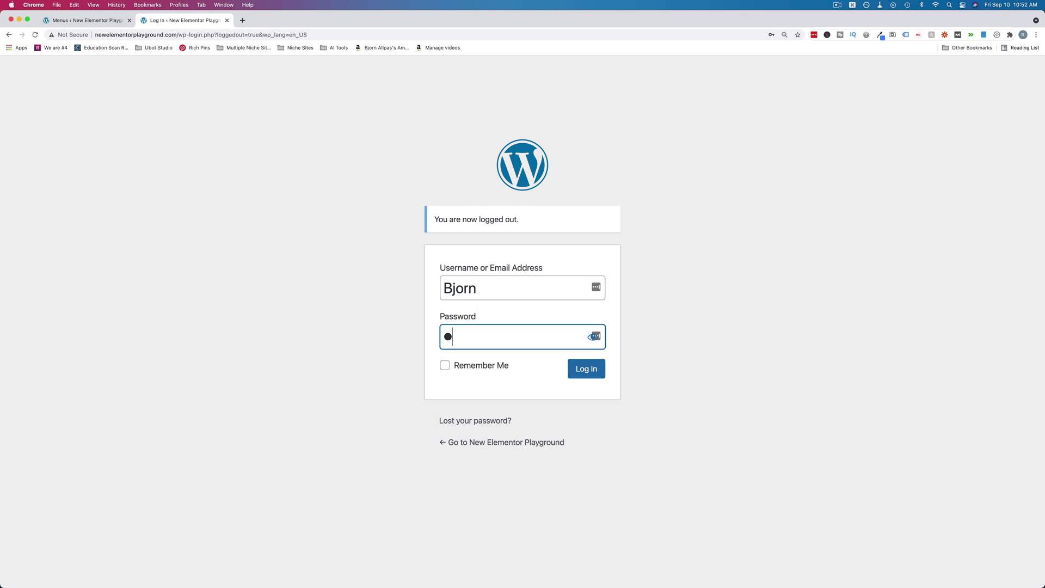
key("Return")
Step: Search Plugins > Add New for 'peter' (Peter's Login Redirect), then view the front page
left_click(120, 458)
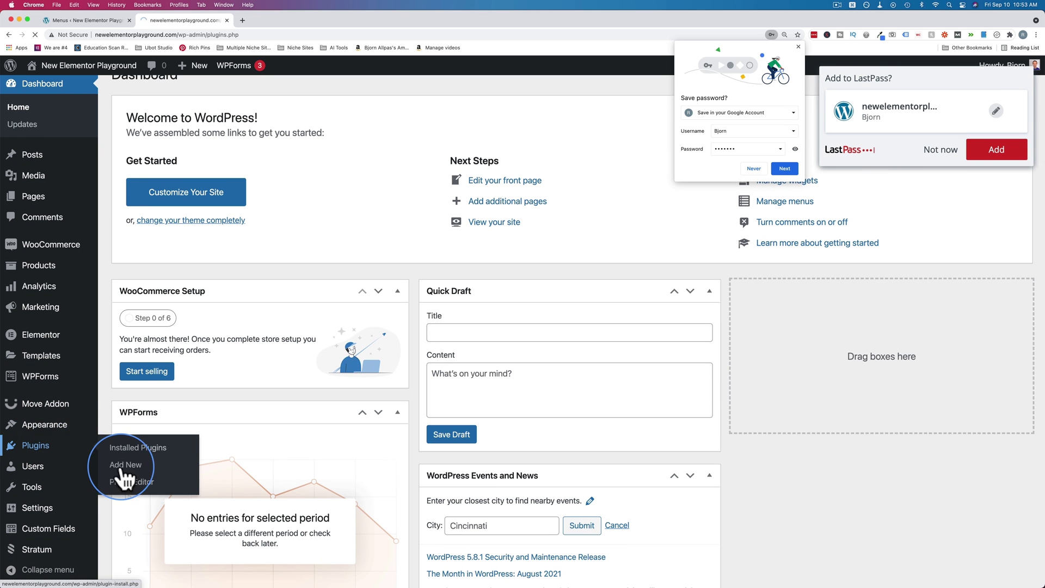
left_click(23, 452)
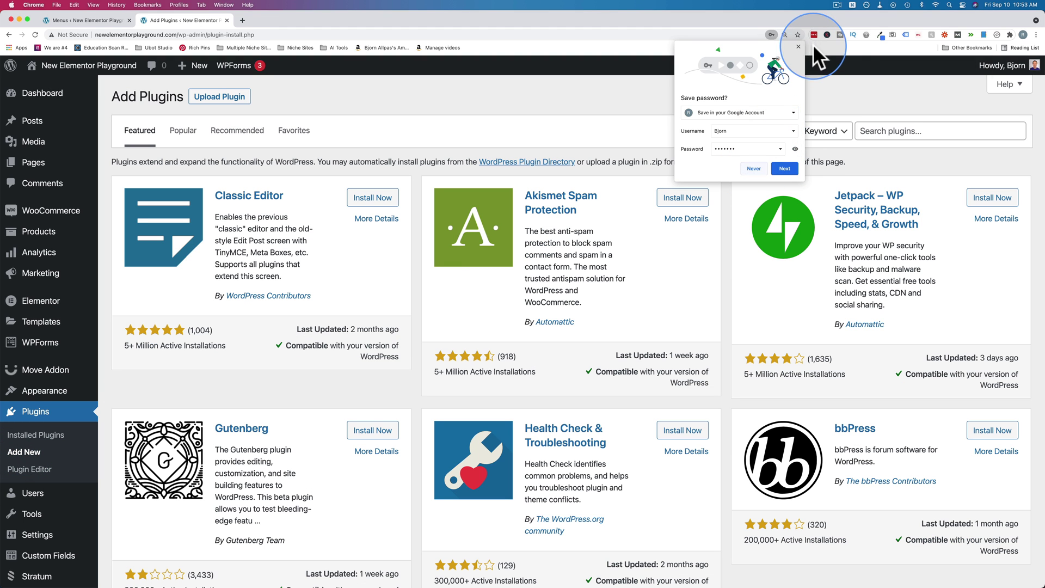
left_click(798, 47)
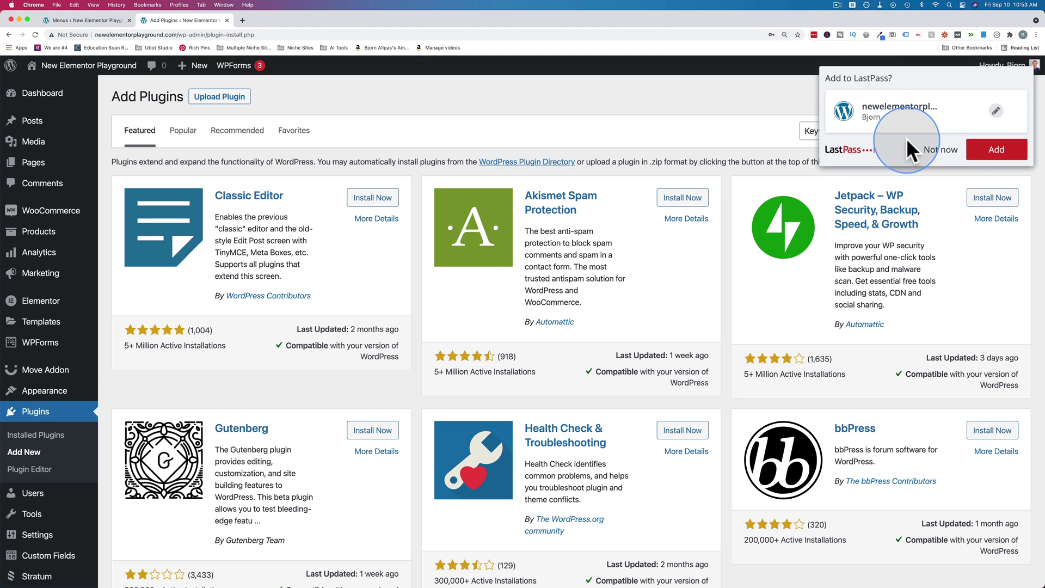
left_click(908, 146)
left_click(882, 133)
type("peters login redirect")
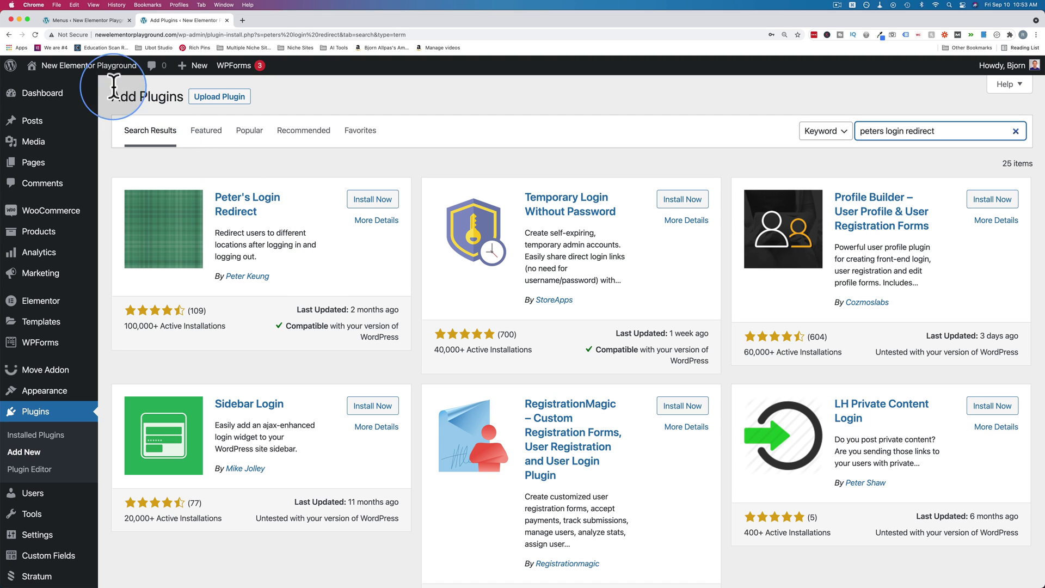
mouse_move(70, 64)
left_click(45, 88)
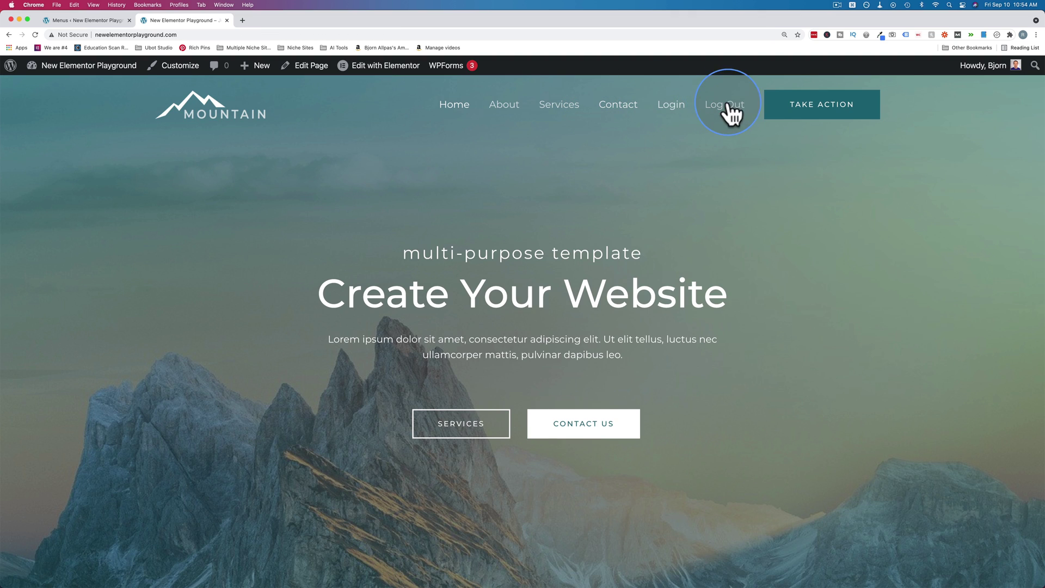
Step: Delete the Login item in Appearance > Menus and save the menu
left_click(48, 66)
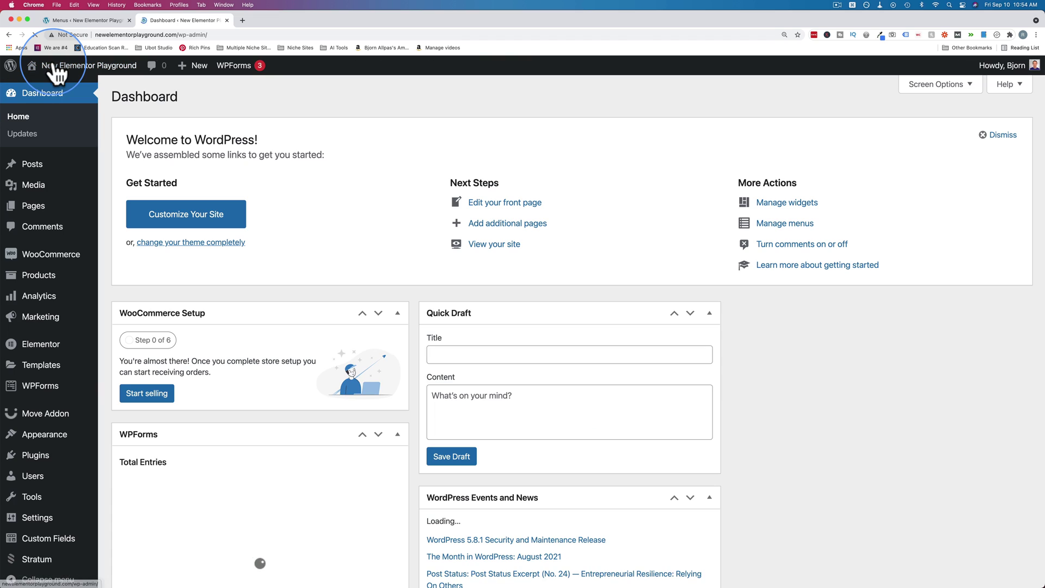
mouse_move(45, 434)
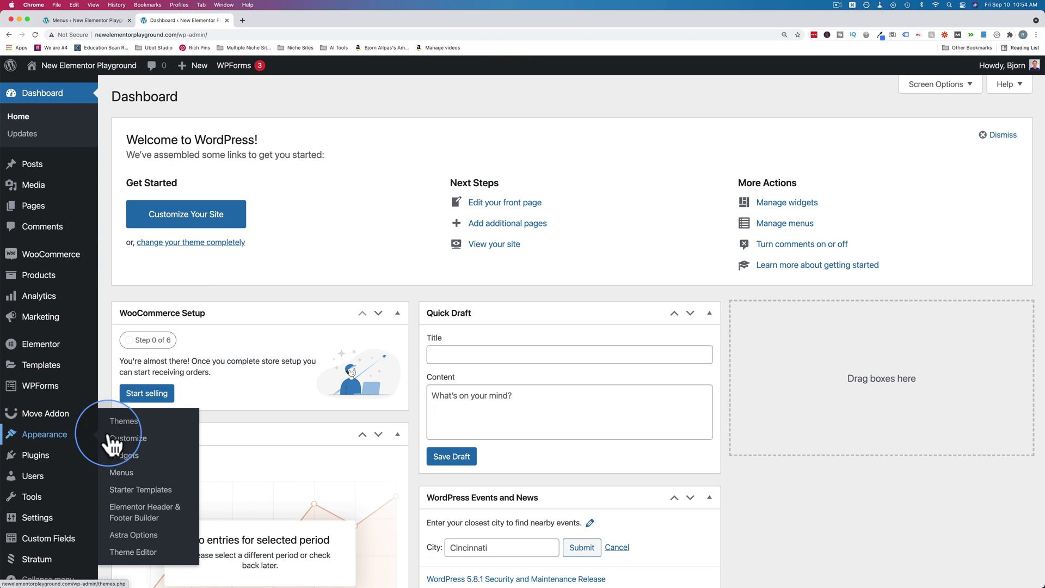
left_click(127, 473)
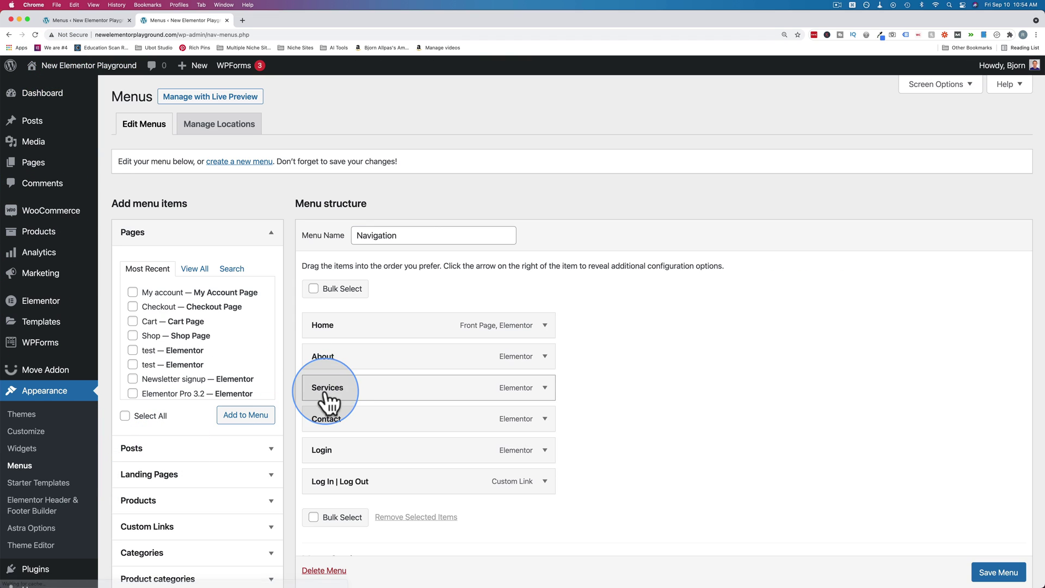
scroll(348, 462, "down", 3)
left_click(546, 324)
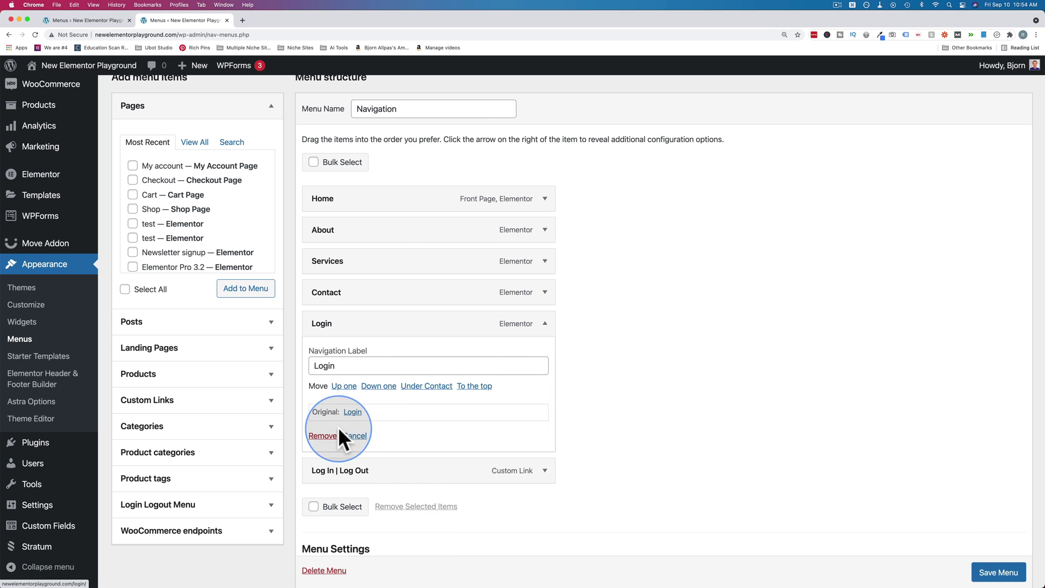
left_click(323, 434)
left_click(1004, 495)
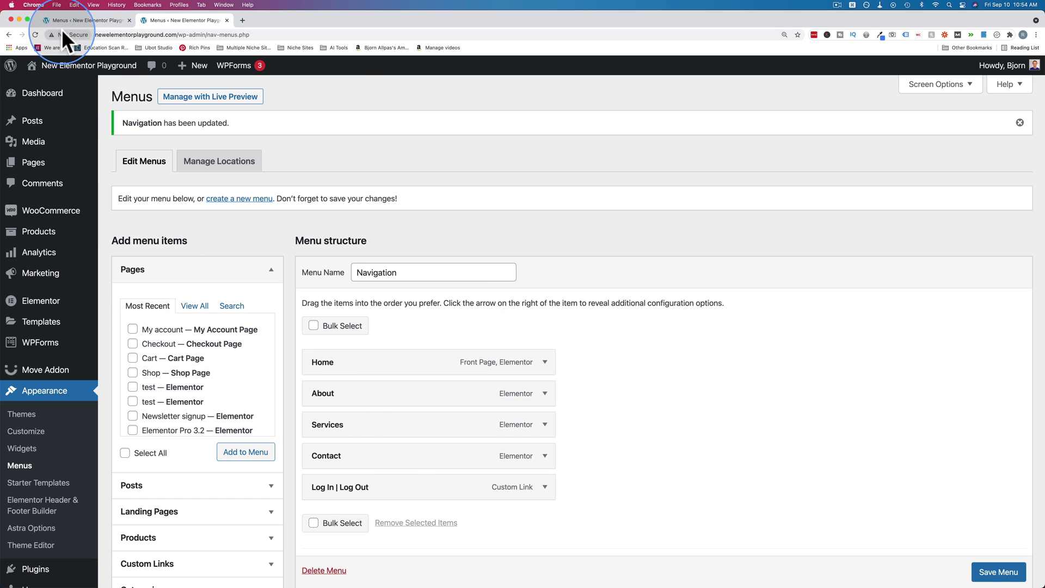
Step: Load the live site in a private window to view it as a logged-out visitor
mouse_move(57, 65)
left_click(49, 87, "super")
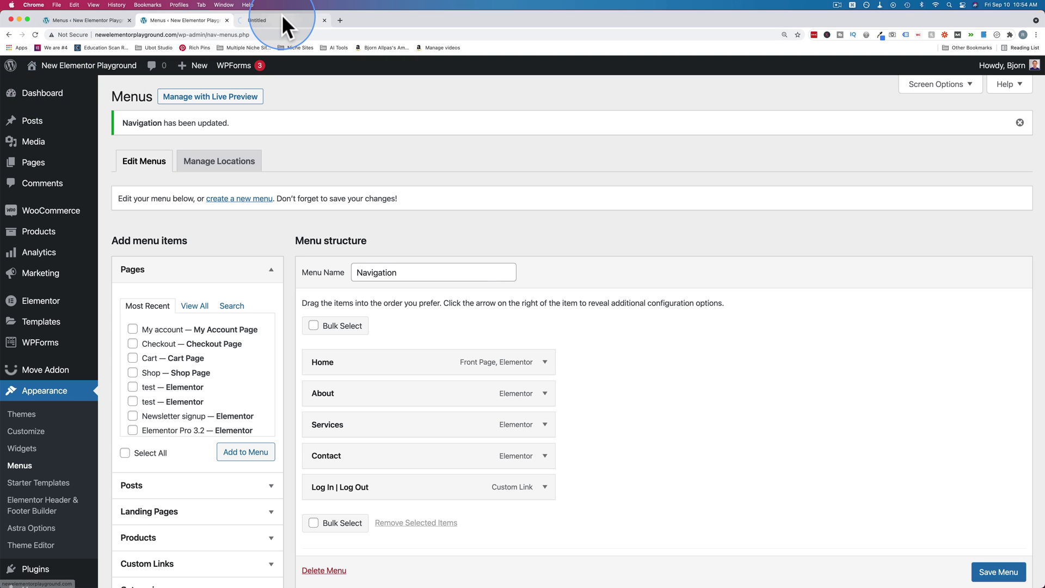
left_click(282, 16)
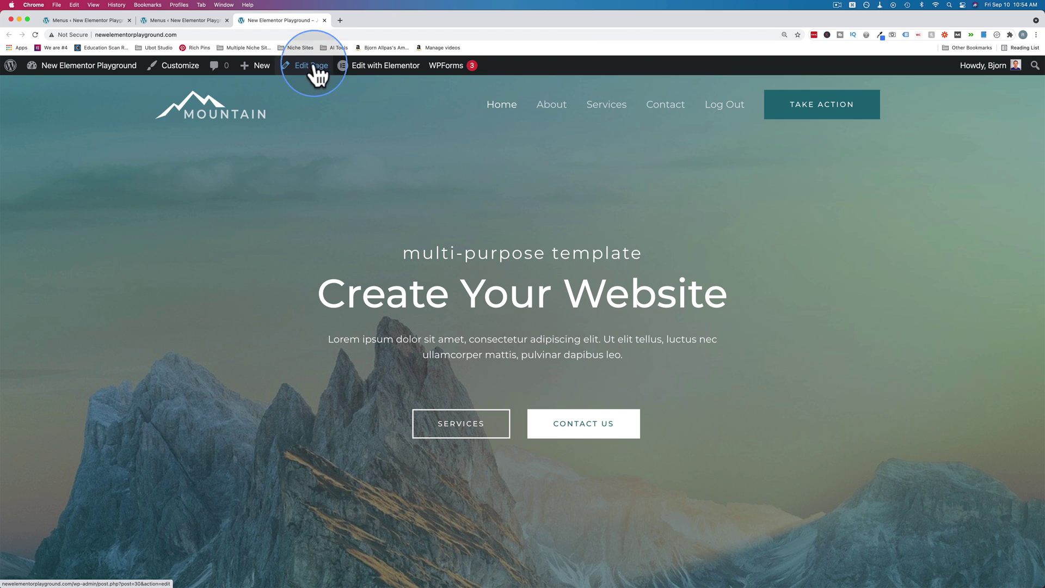
left_click(317, 34)
key("super+c")
key("super+shift+n")
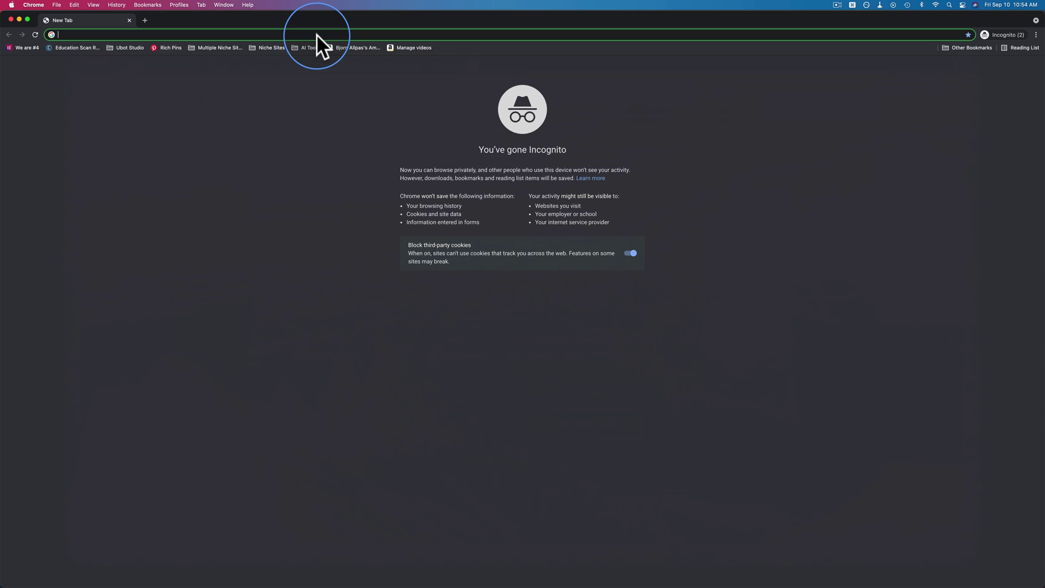
key("super+v")
key("Return")
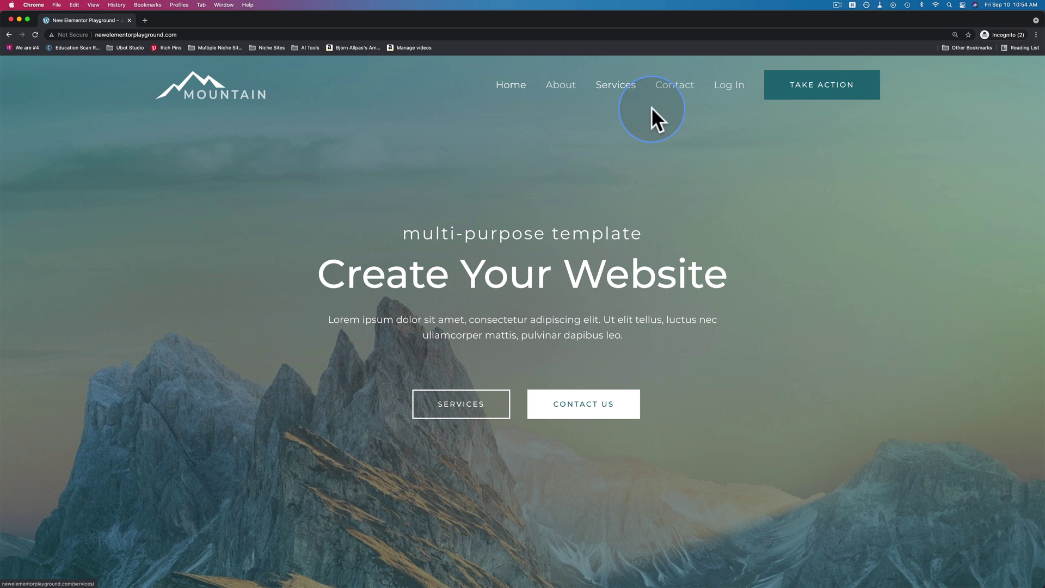